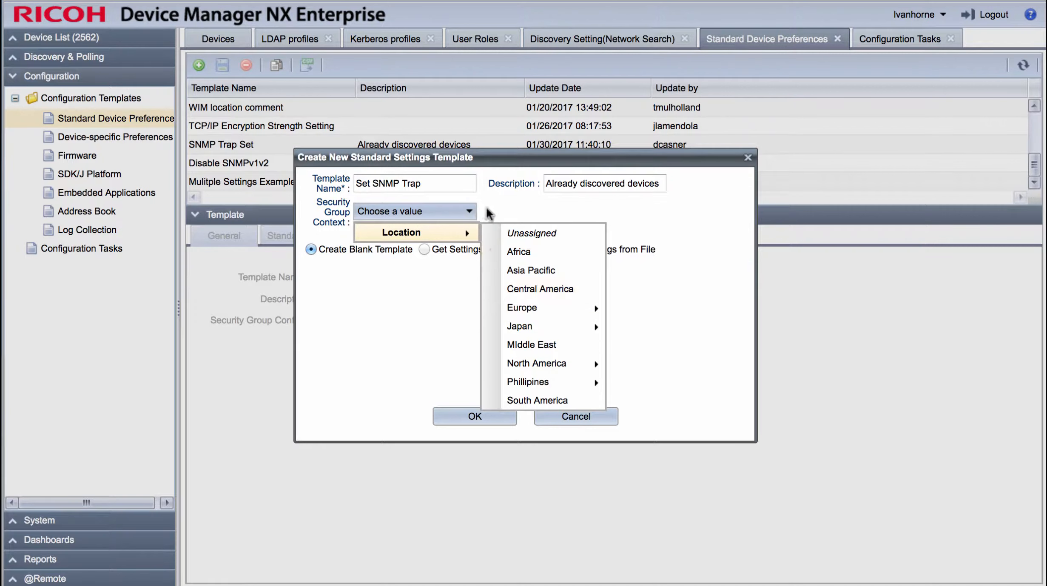
Step: Create the blank Set SNMP Trap template without a security group and open its SNMP device preferences
{"action": "left_click", "coordinate": [491, 205]}
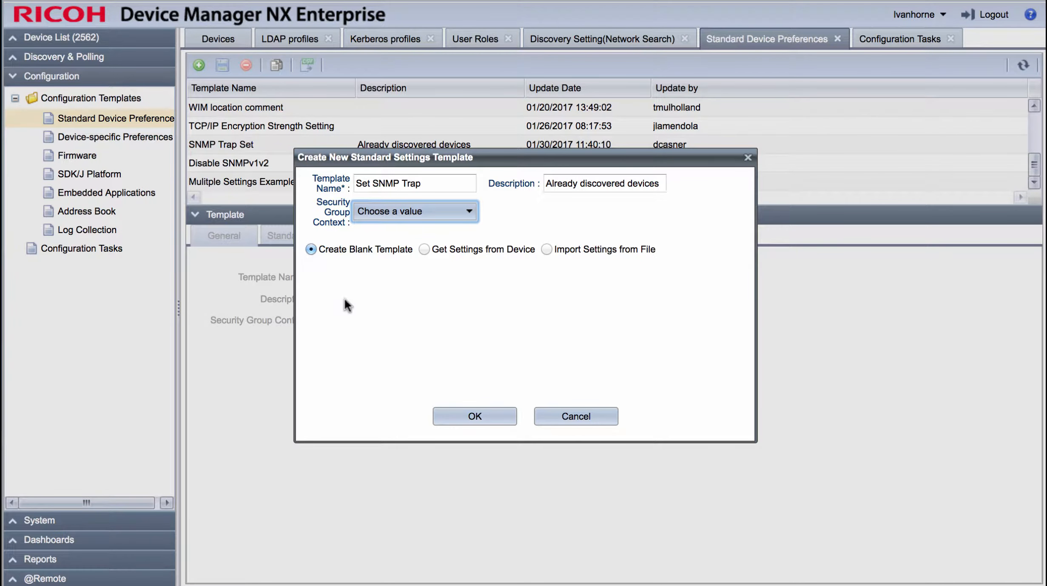
{"action": "left_click", "coordinate": [461, 418]}
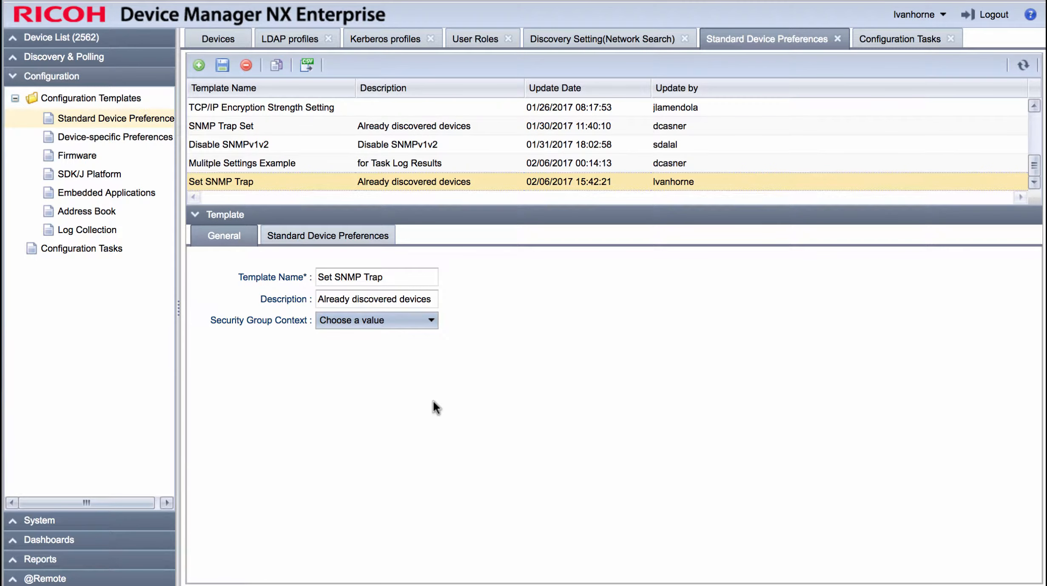
{"action": "left_click", "coordinate": [329, 238]}
{"action": "left_click", "coordinate": [244, 352]}
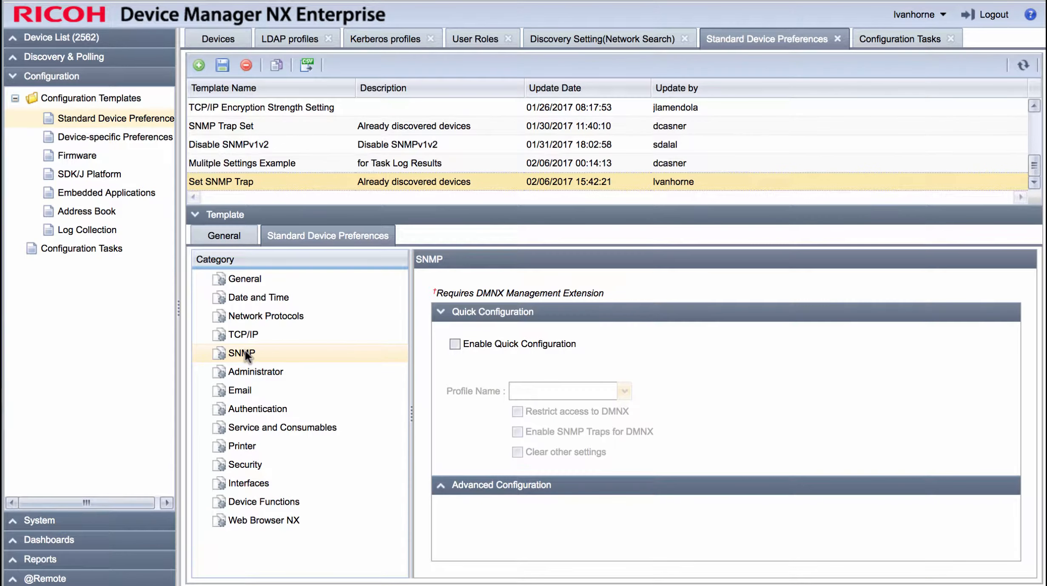
Step: Enable SNMP quick configuration with the default profile and SNMP traps for DMNX, and save the template
{"action": "left_click", "coordinate": [455, 344]}
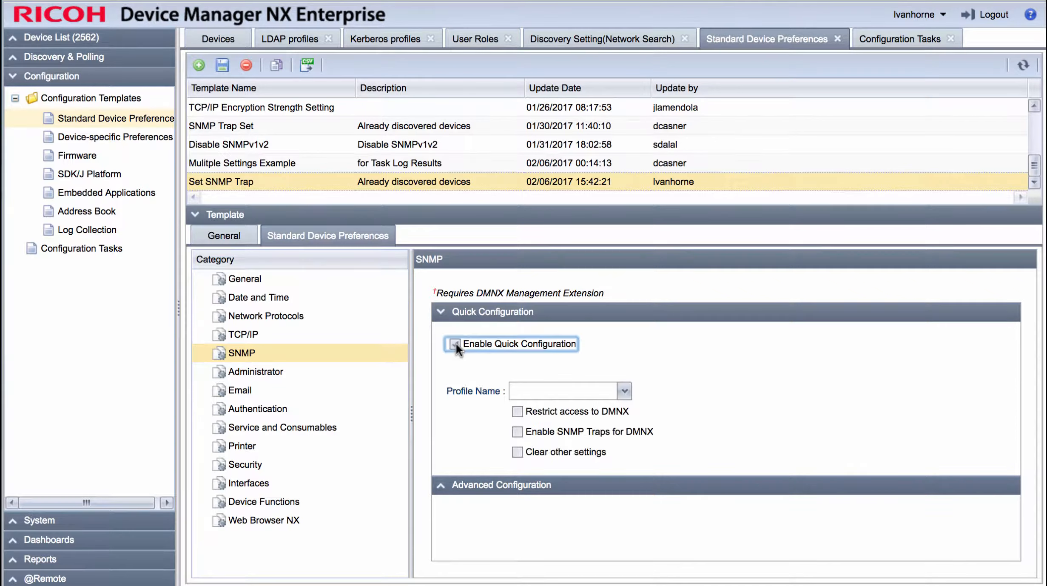
{"action": "left_click", "coordinate": [624, 391]}
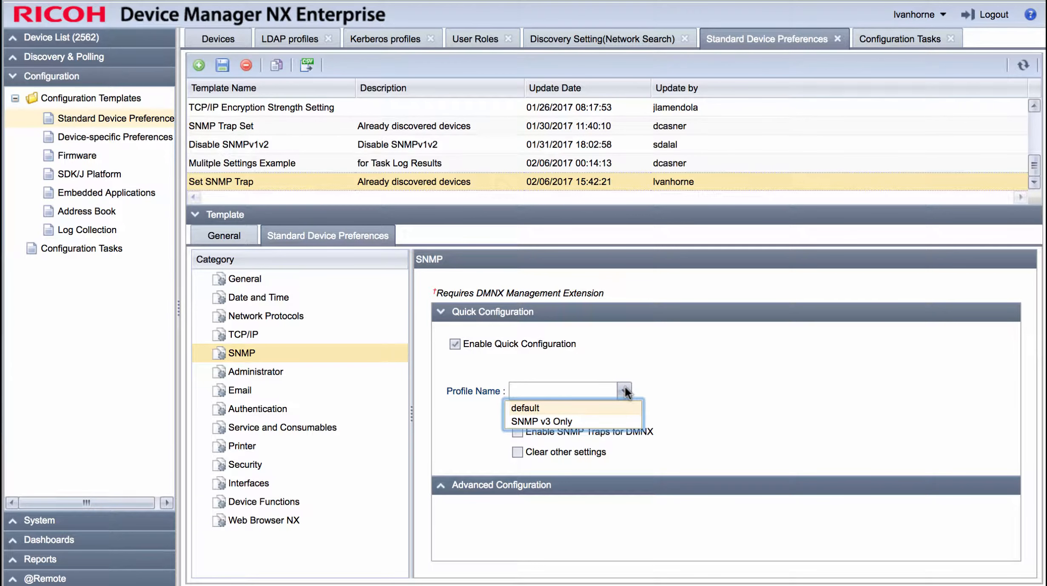
{"action": "left_click", "coordinate": [544, 408]}
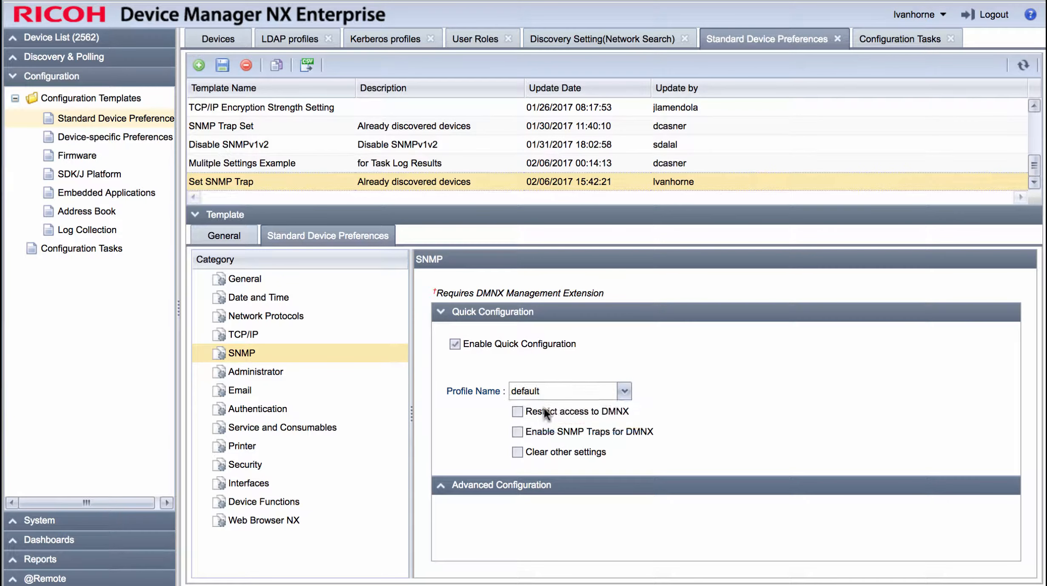
{"action": "left_click", "coordinate": [518, 432]}
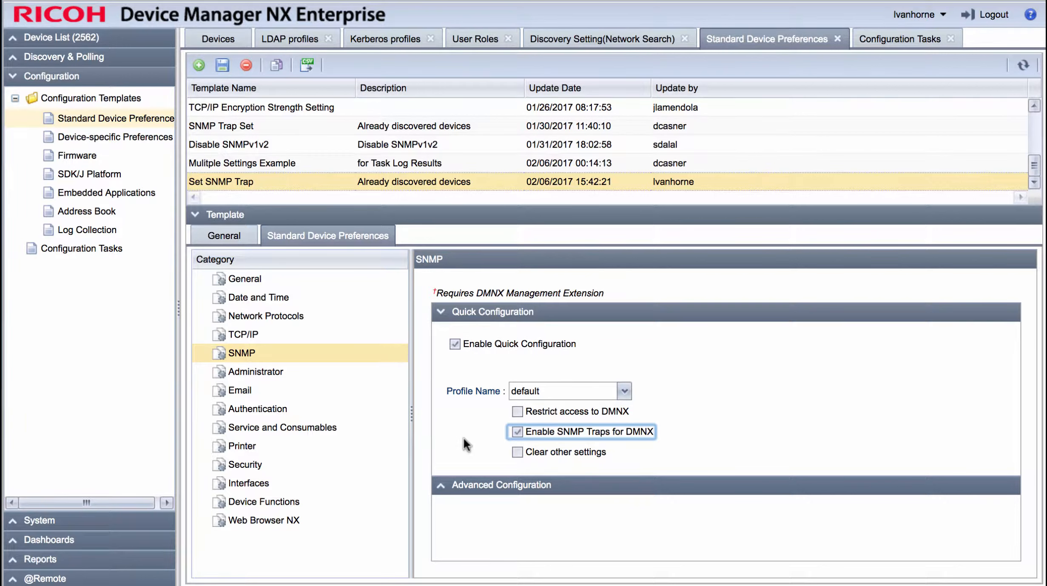
{"action": "left_click", "coordinate": [221, 66]}
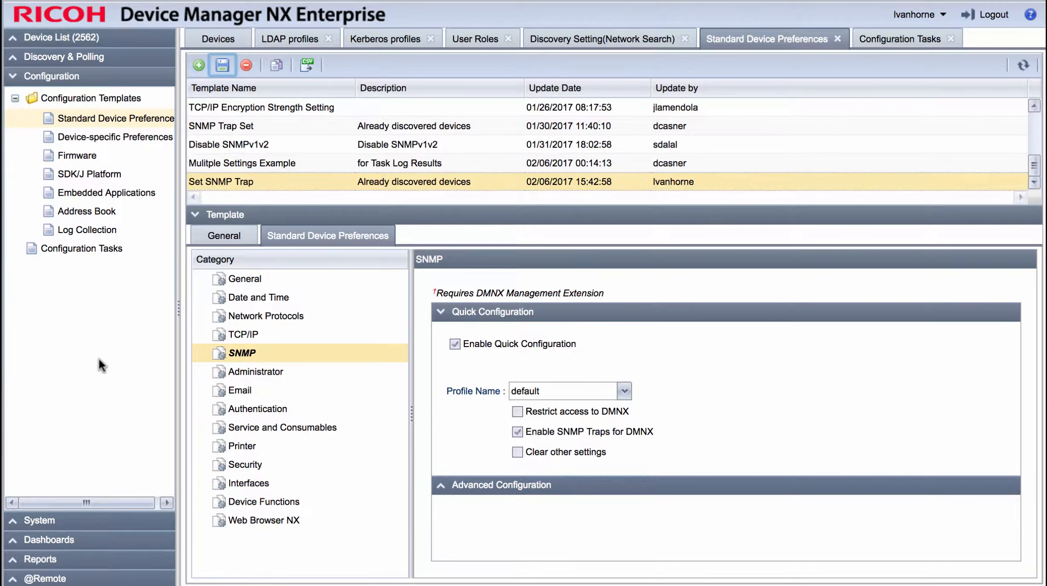
Step: Add an Apply-type configuration task named "Set SNMP Trap" with the description "Already discovered devices"
{"action": "left_click", "coordinate": [69, 246]}
{"action": "left_click", "coordinate": [199, 65]}
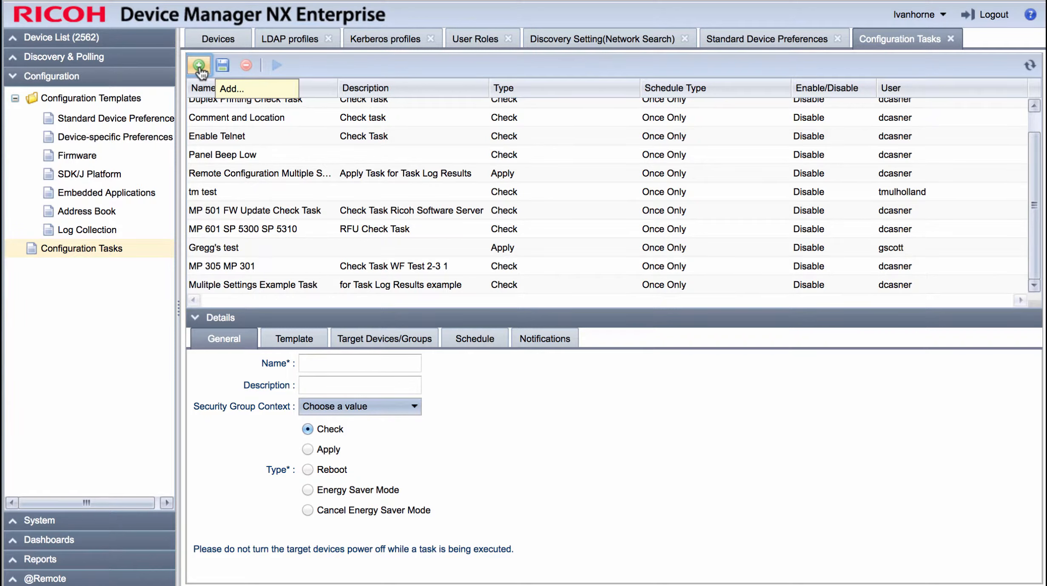
{"action": "left_click", "coordinate": [340, 365]}
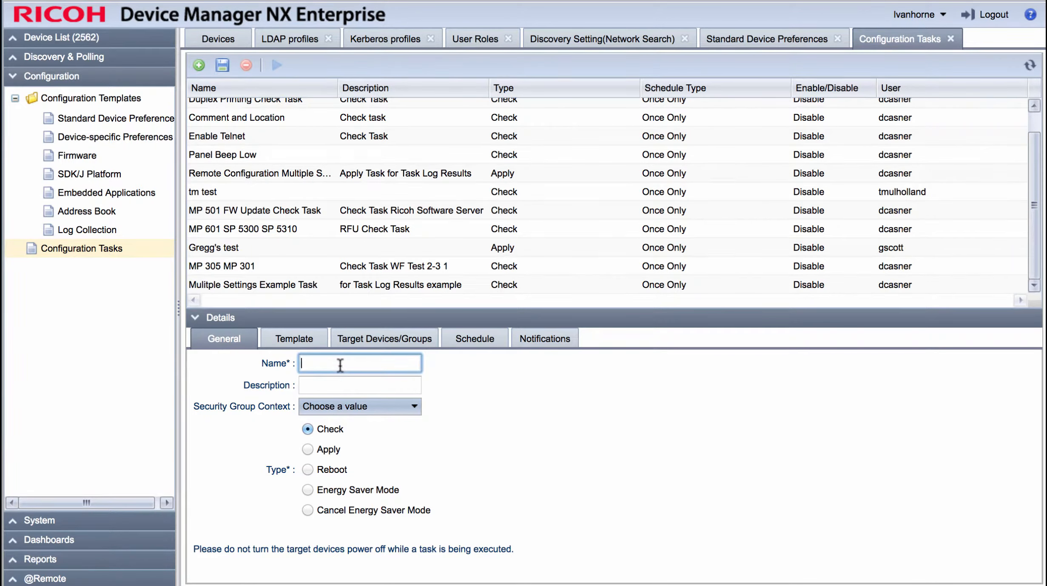
{"action": "type", "text": "Set SNMP Trap"}
{"action": "key", "text": "Tab"}
{"action": "type", "text": "Already c"}
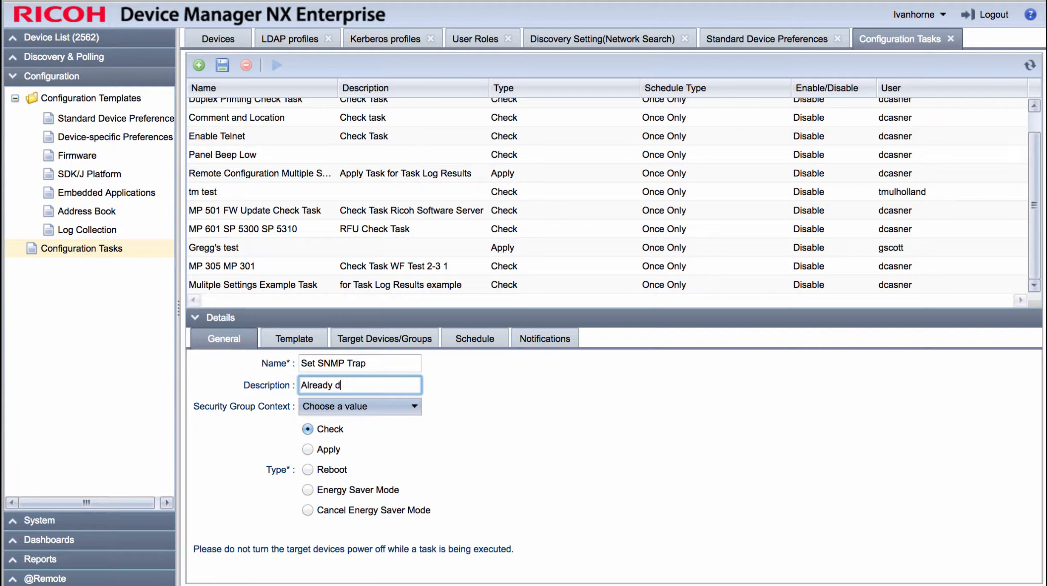
{"action": "type", "text": "iscovered devices"}
{"action": "left_click", "coordinate": [307, 450]}
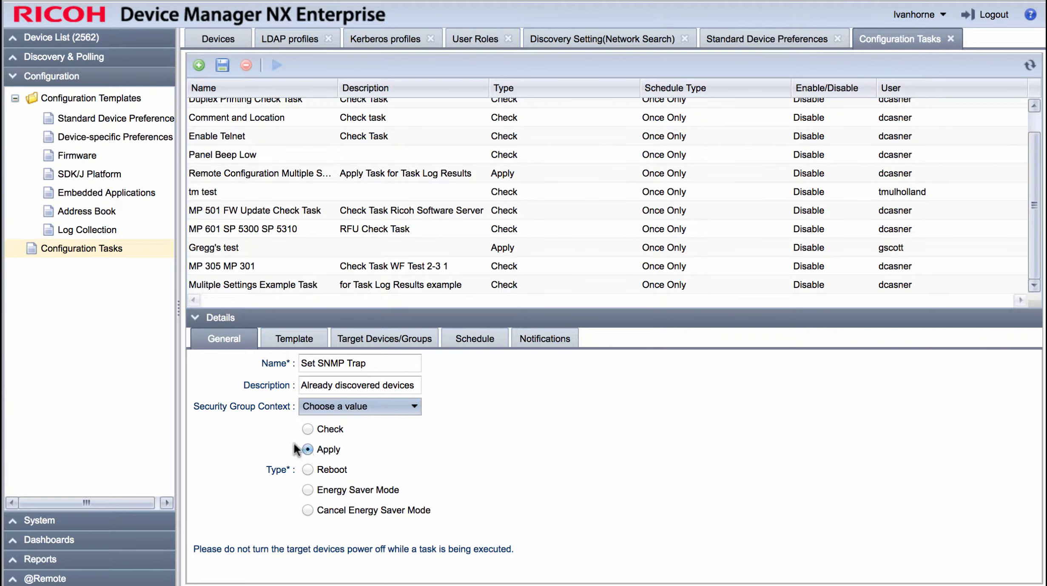
Step: Assign the Set SNMP Trap standard device preferences template to the new task as its target template
{"action": "left_click", "coordinate": [298, 339]}
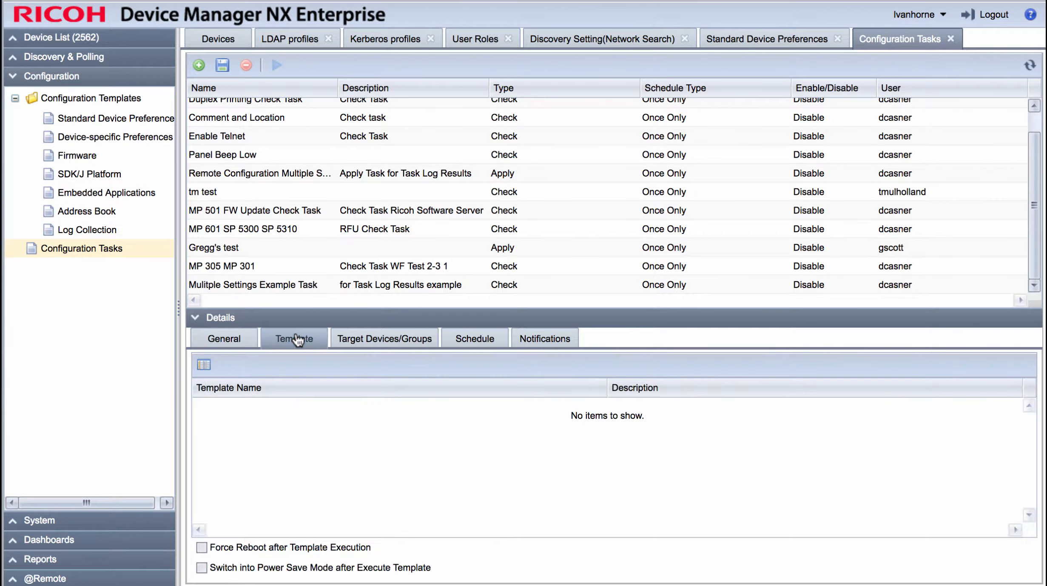
{"action": "left_click", "coordinate": [203, 366]}
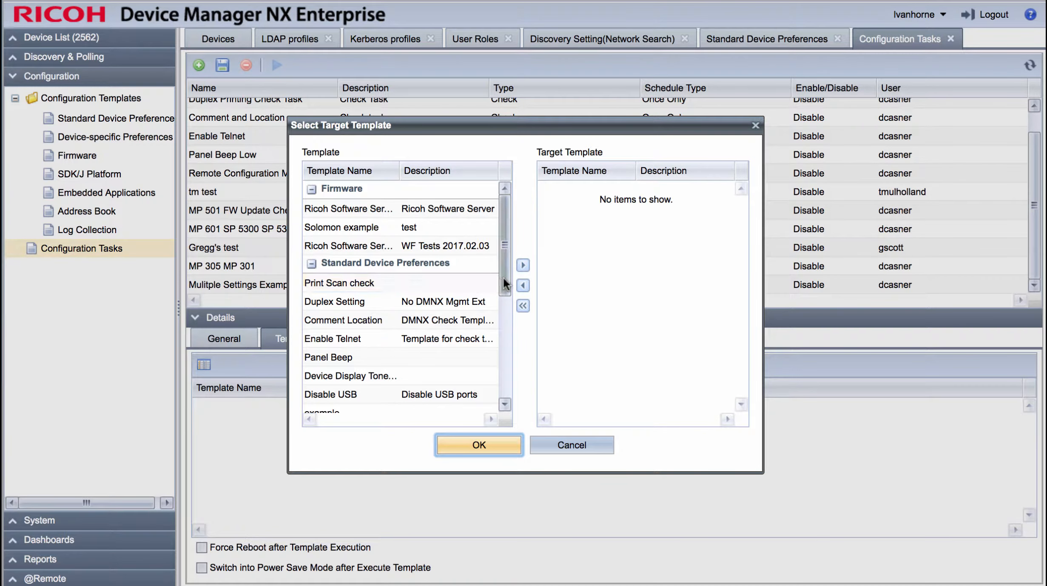
{"action": "left_click_drag", "start_coordinate": [503, 276], "coordinate": [511, 374]}
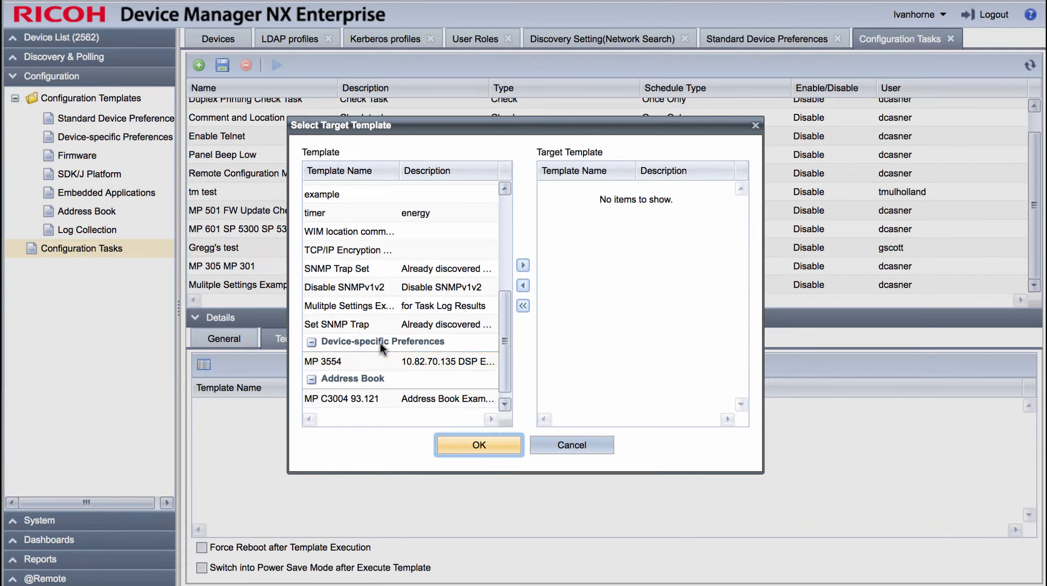
{"action": "left_click", "coordinate": [334, 325]}
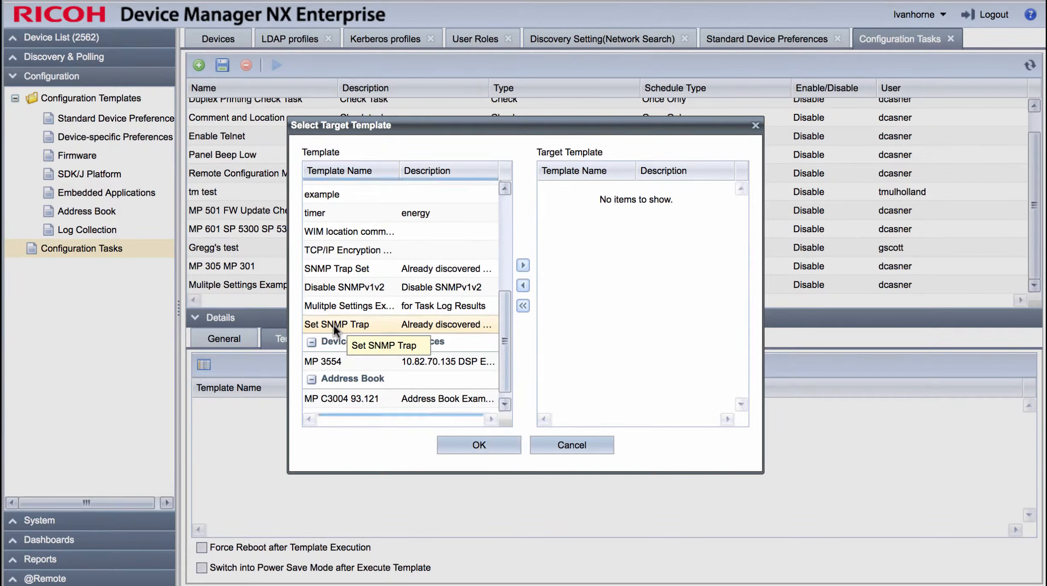
{"action": "left_click", "coordinate": [523, 268]}
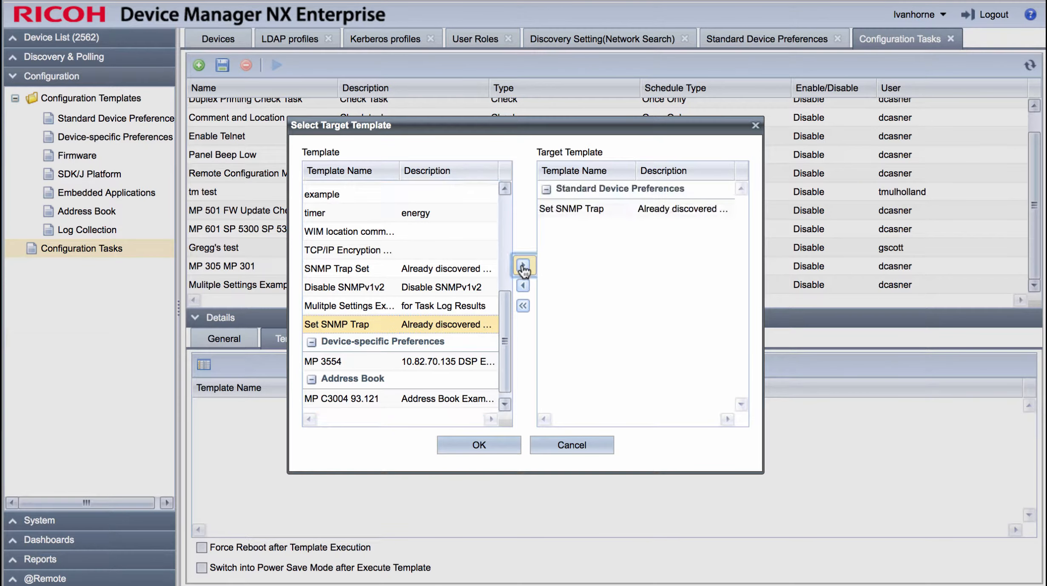
{"action": "left_click", "coordinate": [483, 450]}
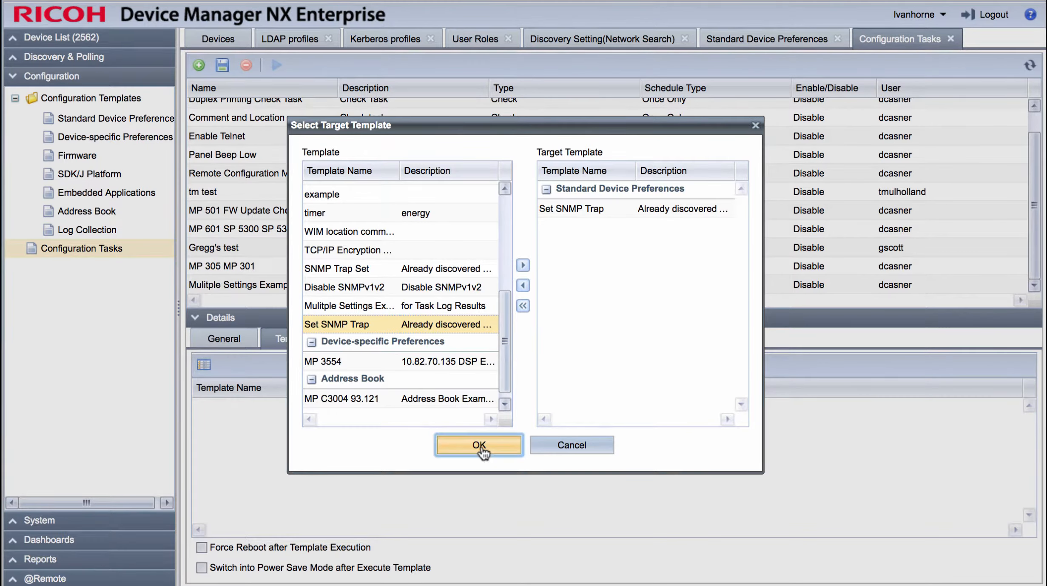
Step: Add the IP address group 10.83.101 to the task's target groups
{"action": "left_click", "coordinate": [376, 340]}
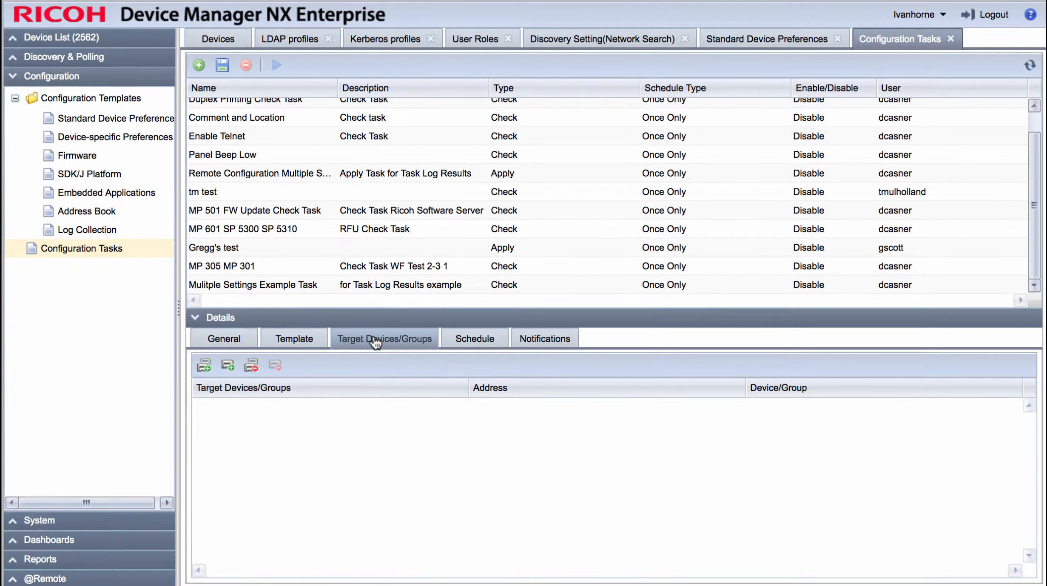
{"action": "left_click", "coordinate": [204, 367]}
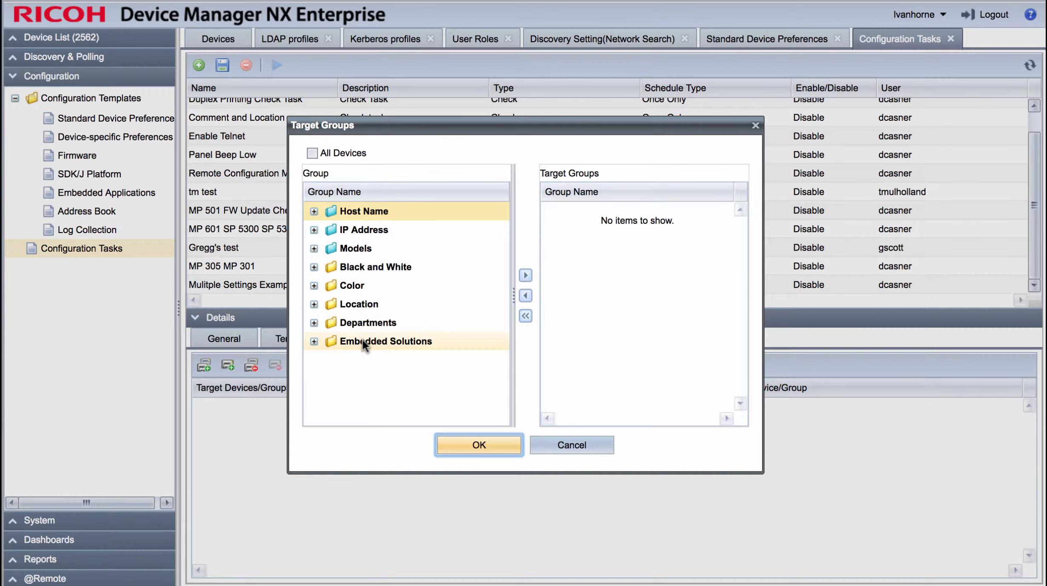
{"action": "left_click", "coordinate": [313, 230]}
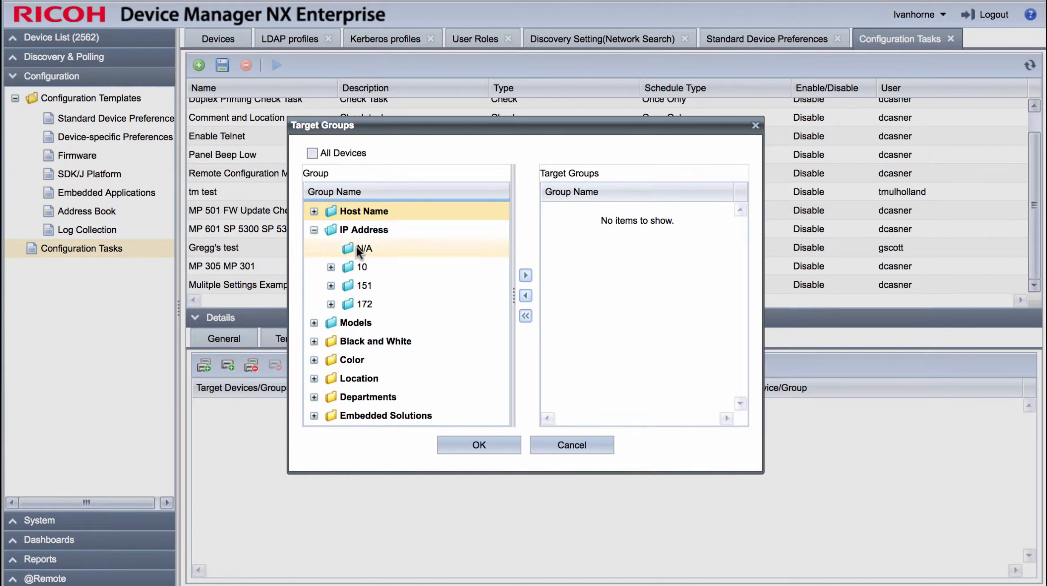
{"action": "left_click", "coordinate": [331, 267]}
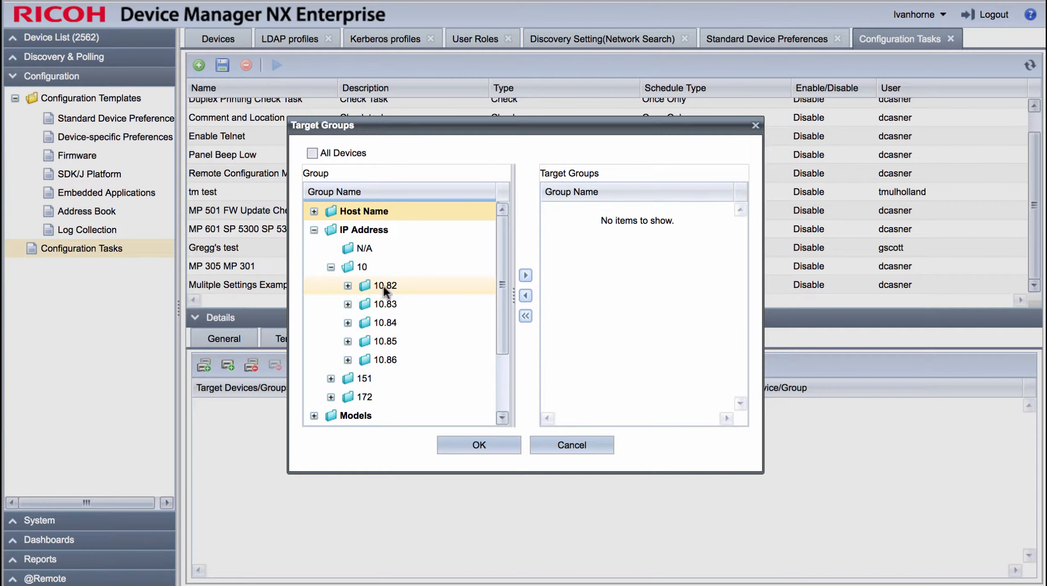
{"action": "left_click", "coordinate": [348, 303]}
{"action": "left_click", "coordinate": [411, 341]}
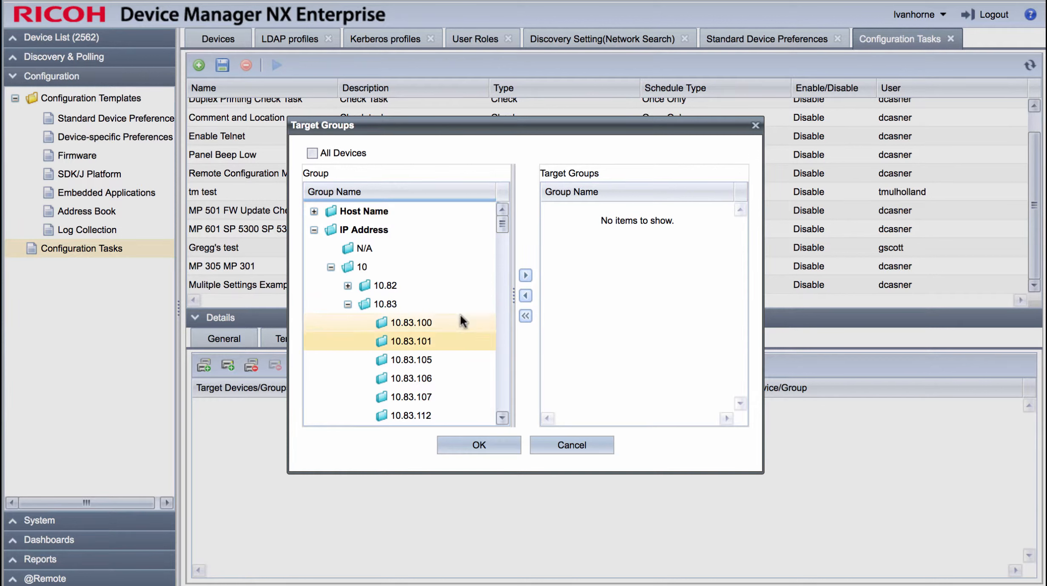
{"action": "left_click", "coordinate": [526, 277]}
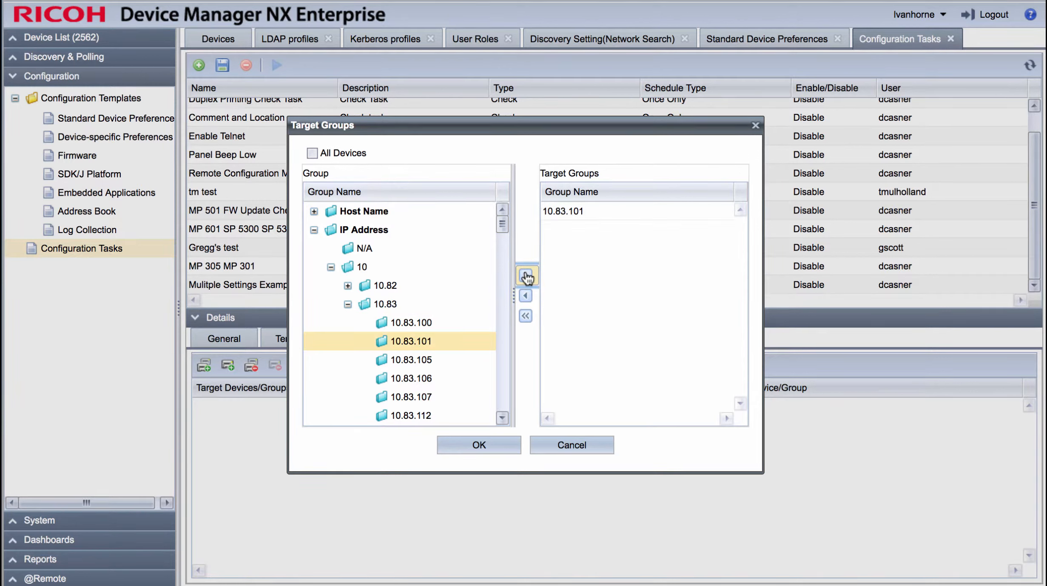
Step: Add the New York location group under North America, United States to the target groups
{"action": "left_click", "coordinate": [311, 230]}
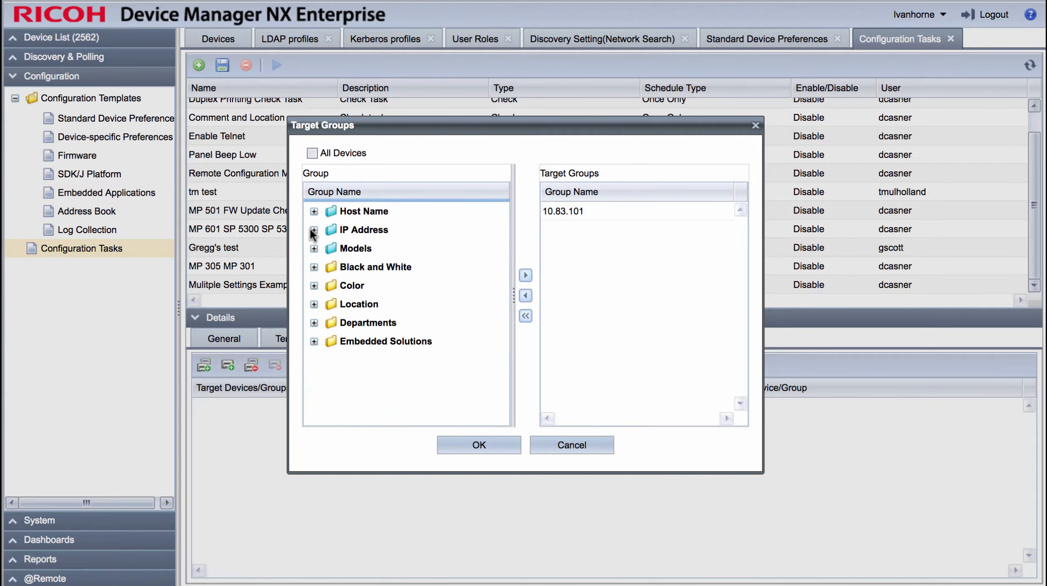
{"action": "left_click", "coordinate": [314, 304]}
{"action": "left_click", "coordinate": [331, 257]}
{"action": "left_click", "coordinate": [348, 275]}
{"action": "left_click", "coordinate": [426, 293]}
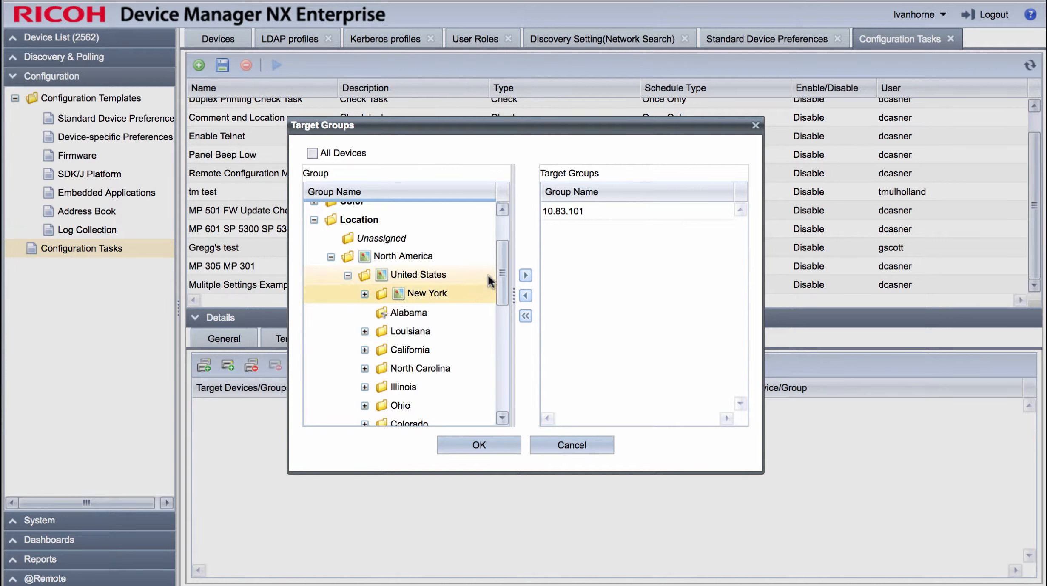
{"action": "left_click", "coordinate": [525, 275]}
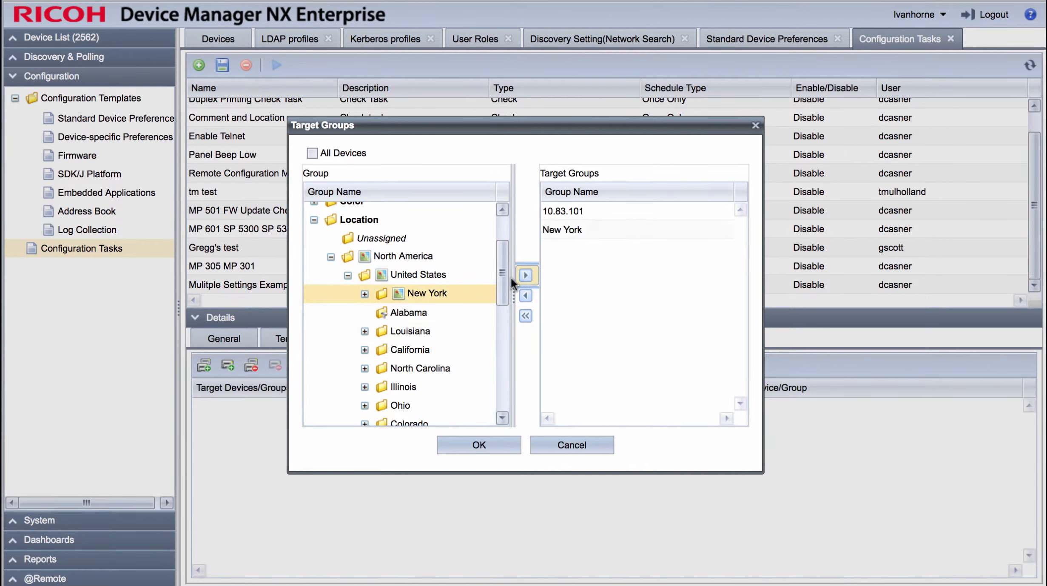
Step: Add the Baton Rouge group under Louisiana to the target groups and accept the group selection
{"action": "left_click", "coordinate": [364, 331]}
{"action": "left_click", "coordinate": [436, 350]}
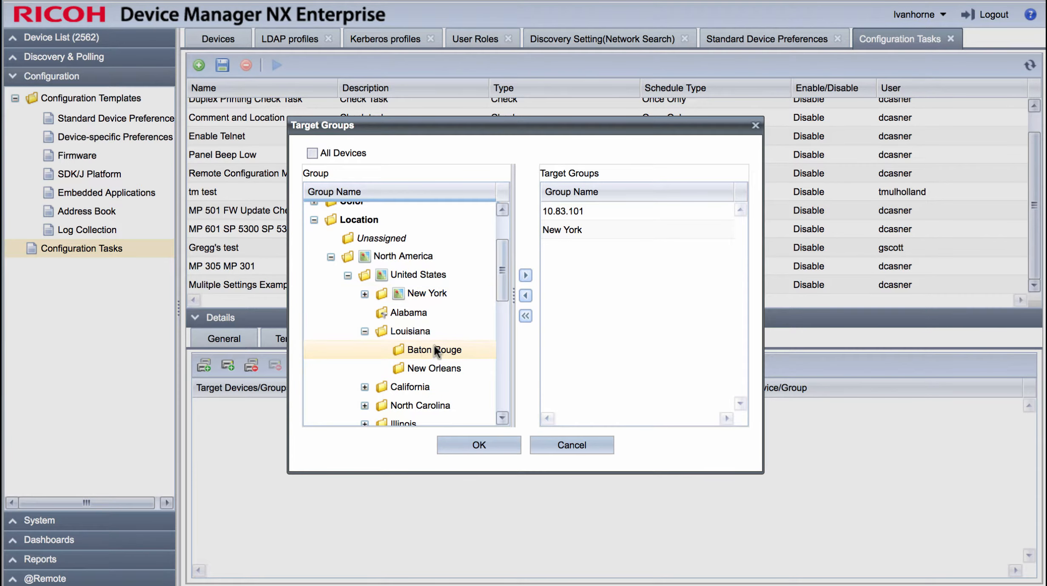
{"action": "left_click", "coordinate": [526, 275]}
{"action": "left_click", "coordinate": [479, 445]}
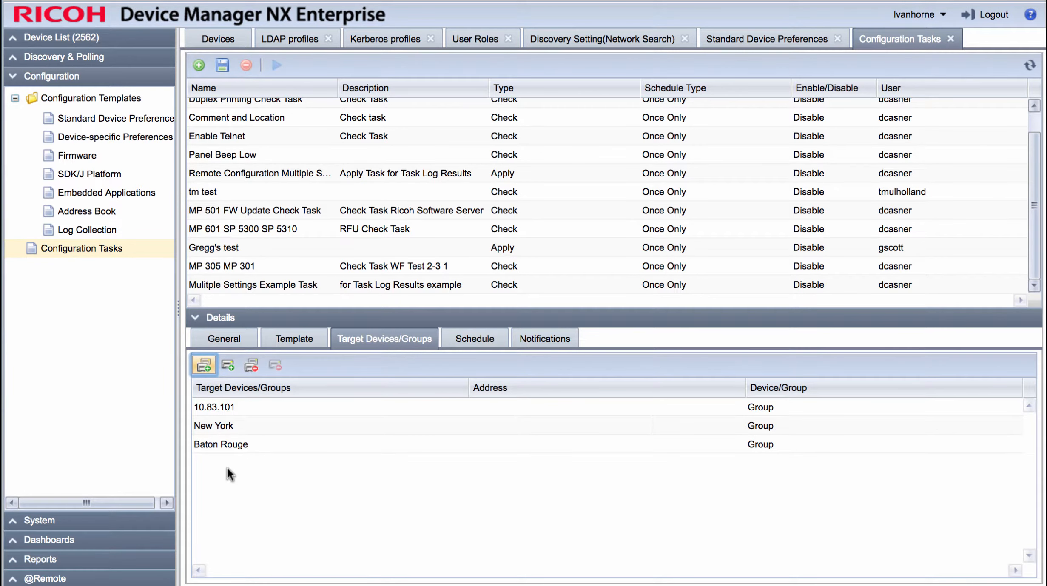
Step: Add the Aficio MP 5001 from IP address group 10.84.13 as a target device and save the task
{"action": "left_click", "coordinate": [228, 365]}
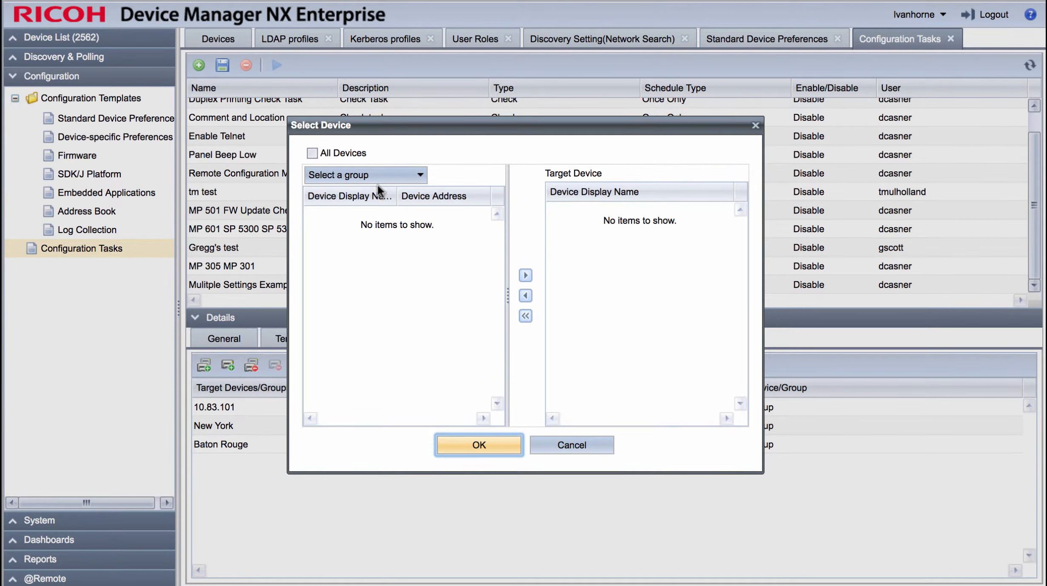
{"action": "left_click", "coordinate": [419, 176]}
{"action": "mouse_move", "coordinate": [415, 218]}
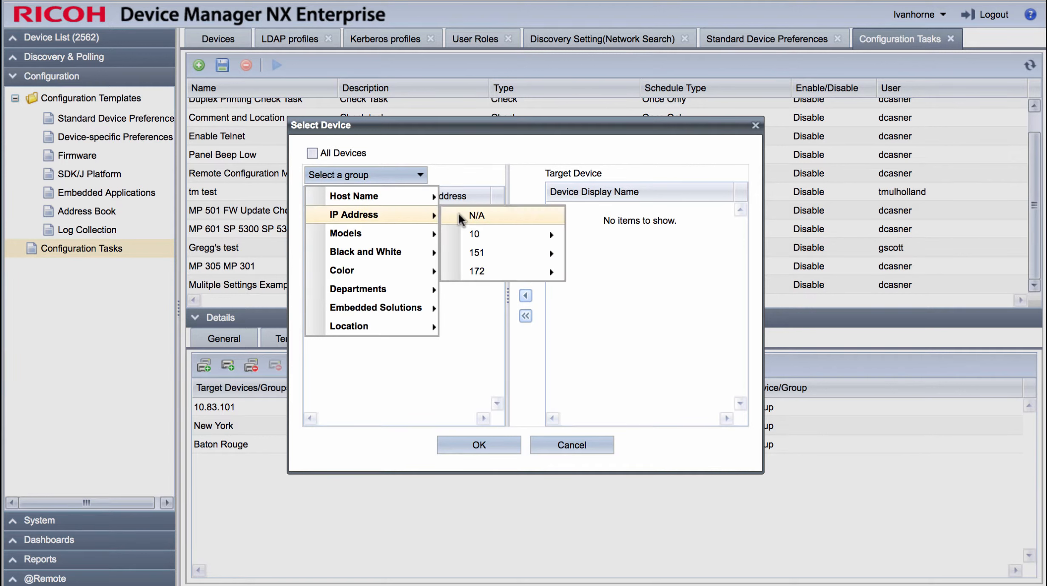
{"action": "mouse_move", "coordinate": [496, 236]}
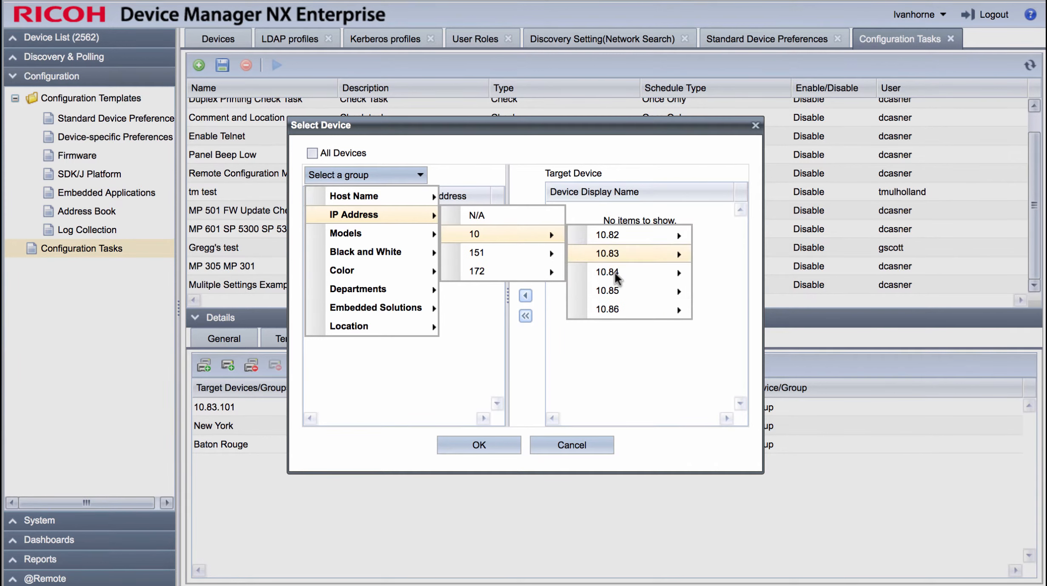
{"action": "mouse_move", "coordinate": [615, 273]}
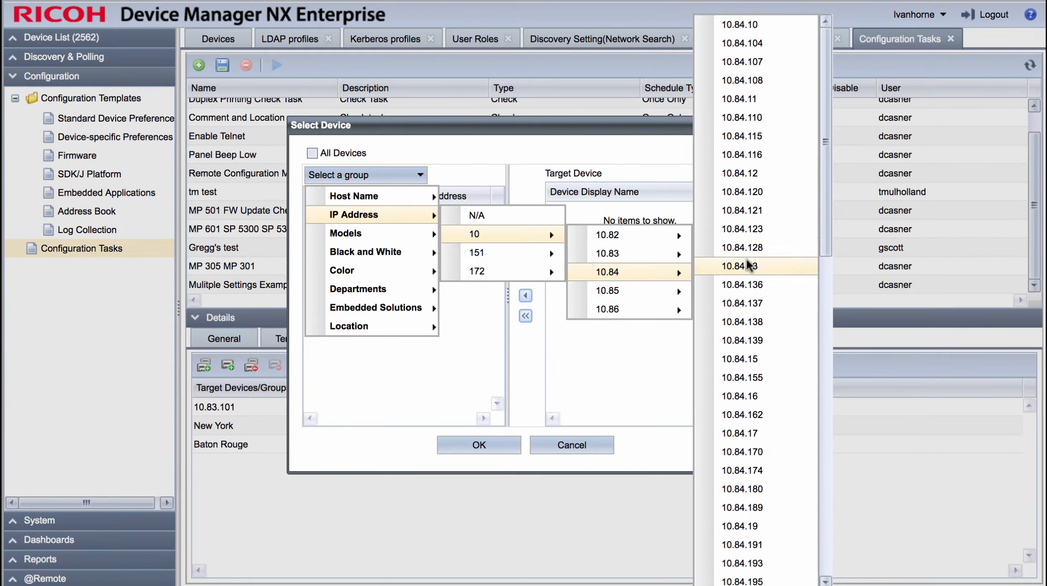
{"action": "left_click", "coordinate": [746, 266]}
{"action": "left_click", "coordinate": [348, 216]}
{"action": "left_click", "coordinate": [525, 275]}
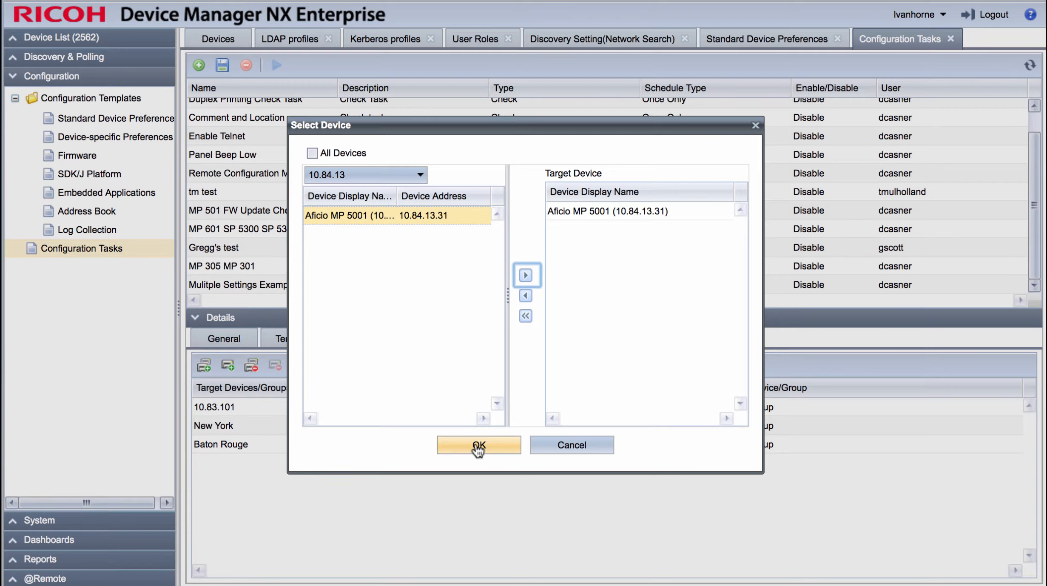
{"action": "left_click", "coordinate": [478, 446]}
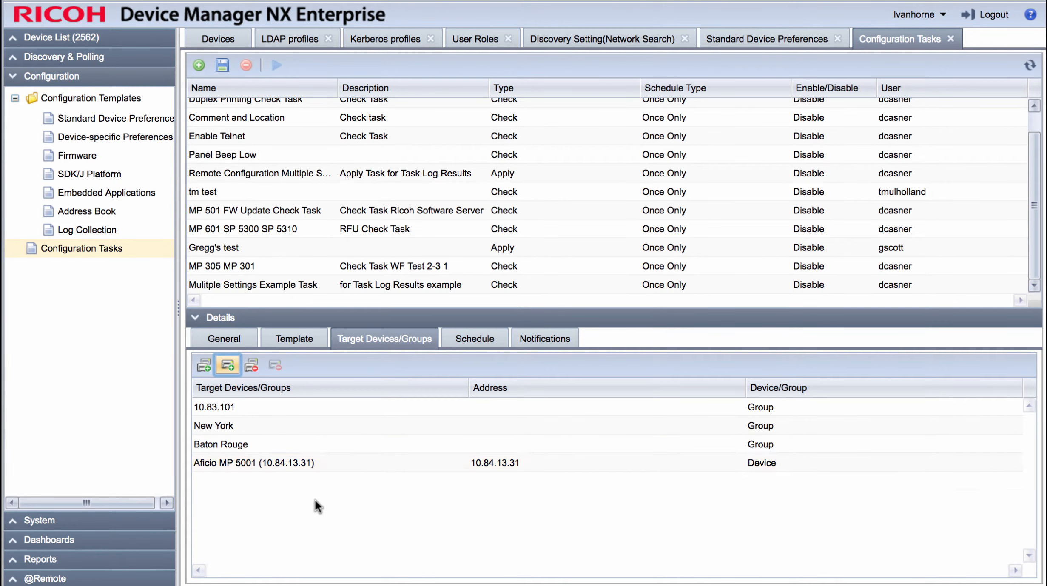
{"action": "left_click", "coordinate": [224, 65]}
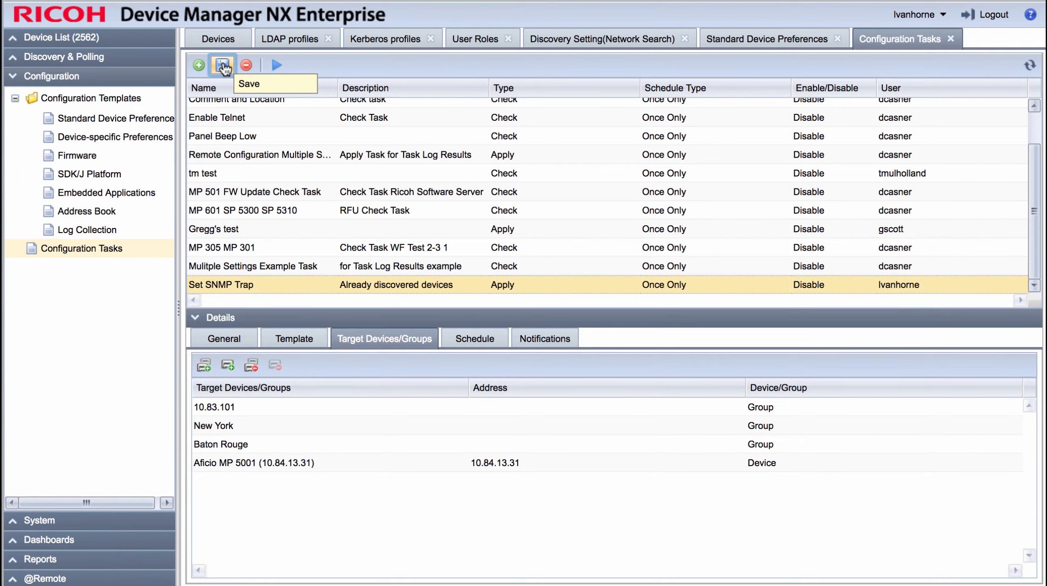
Step: Enable the task's schedule to view its scheduling options, and disable the schedule again
{"action": "left_click", "coordinate": [476, 340]}
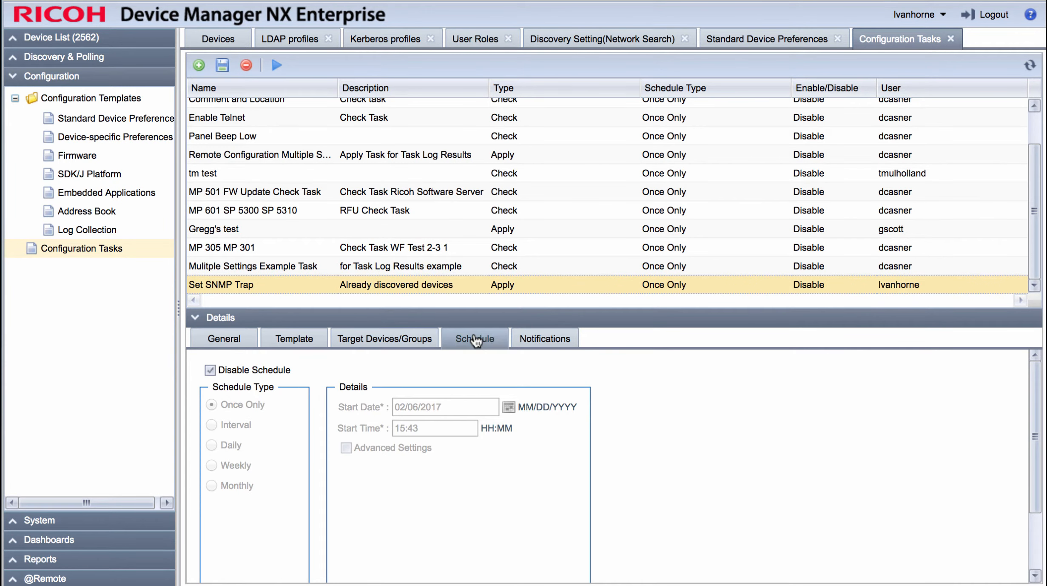
{"action": "left_click", "coordinate": [208, 371]}
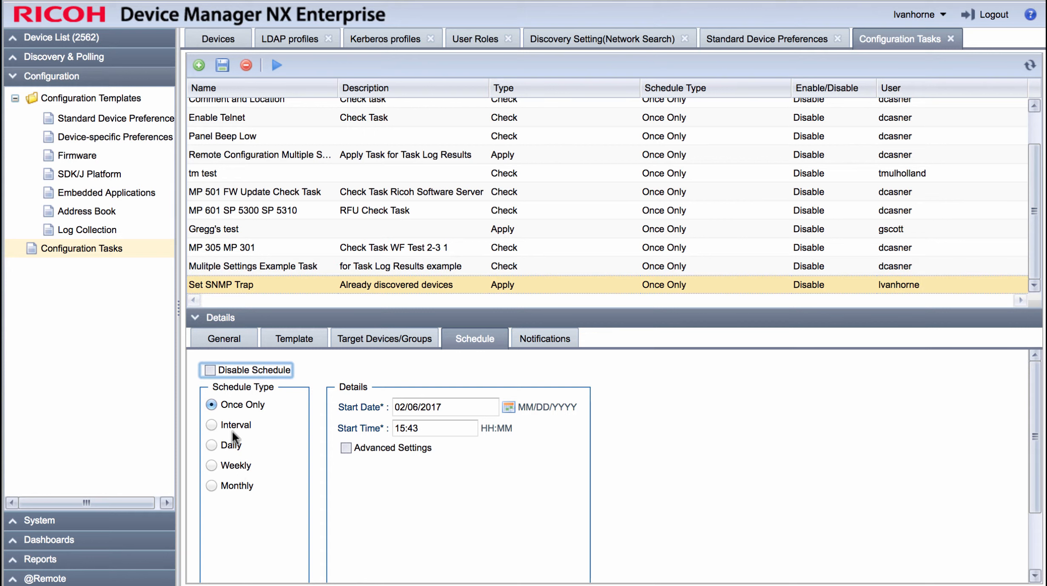
{"action": "left_click", "coordinate": [209, 370]}
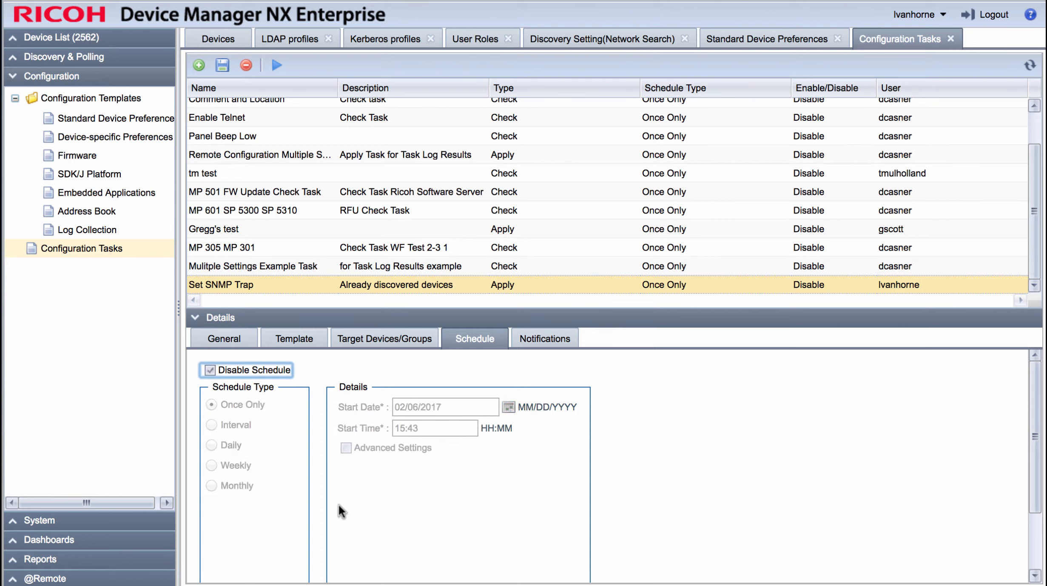